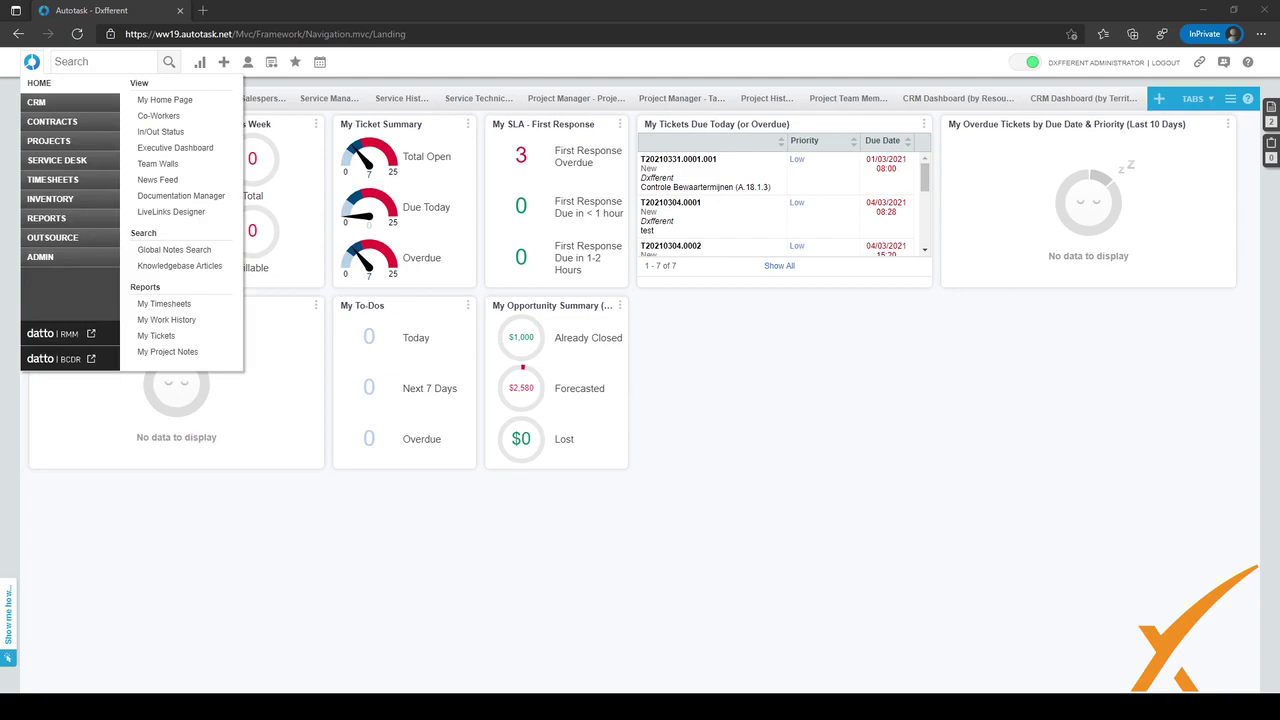
Open the Admin area to show the Features & Settings categories
left_click(45, 257)
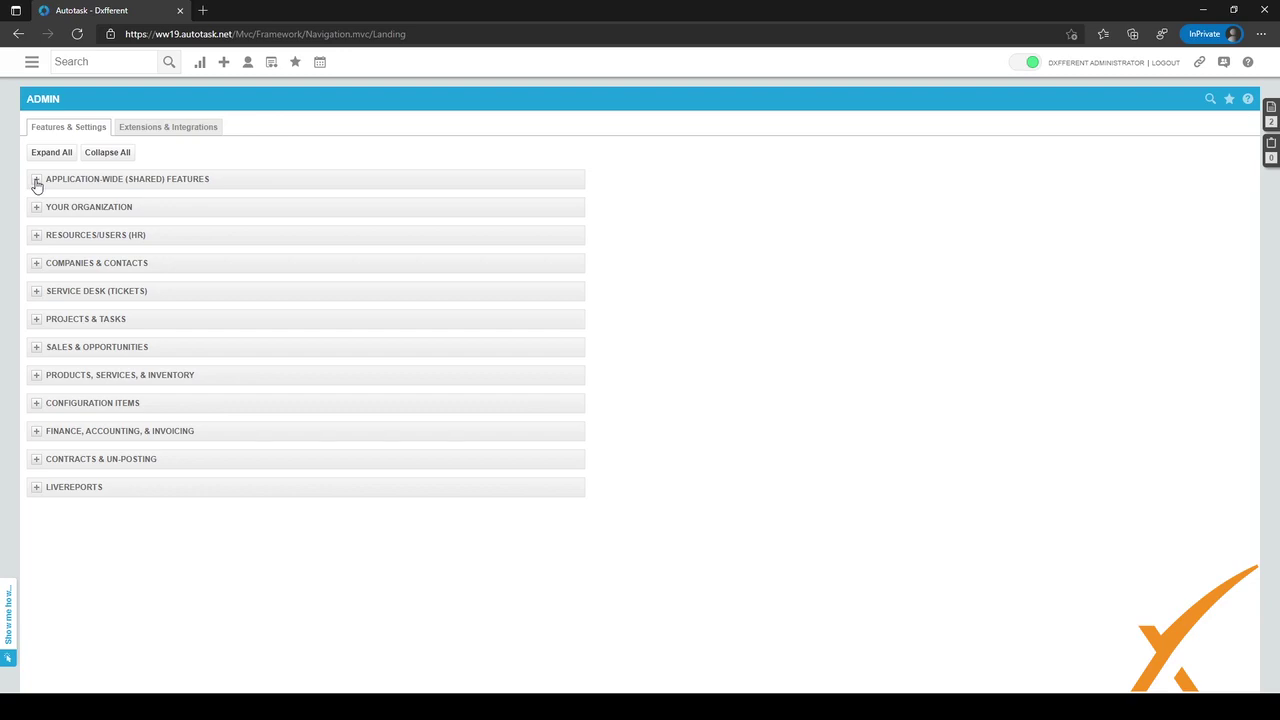
Show Domain Settings under Application-Wide (Shared) Features > Emails to list the four email domains
left_click(36, 181)
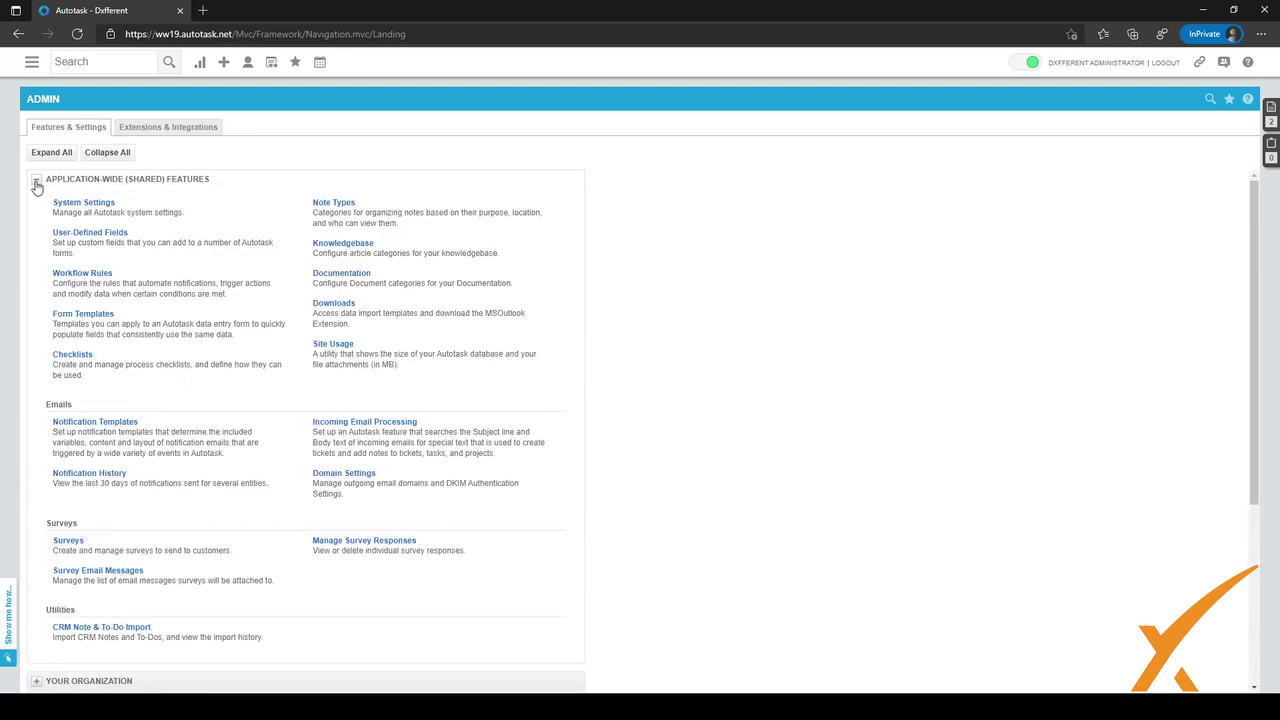
left_click(364, 476)
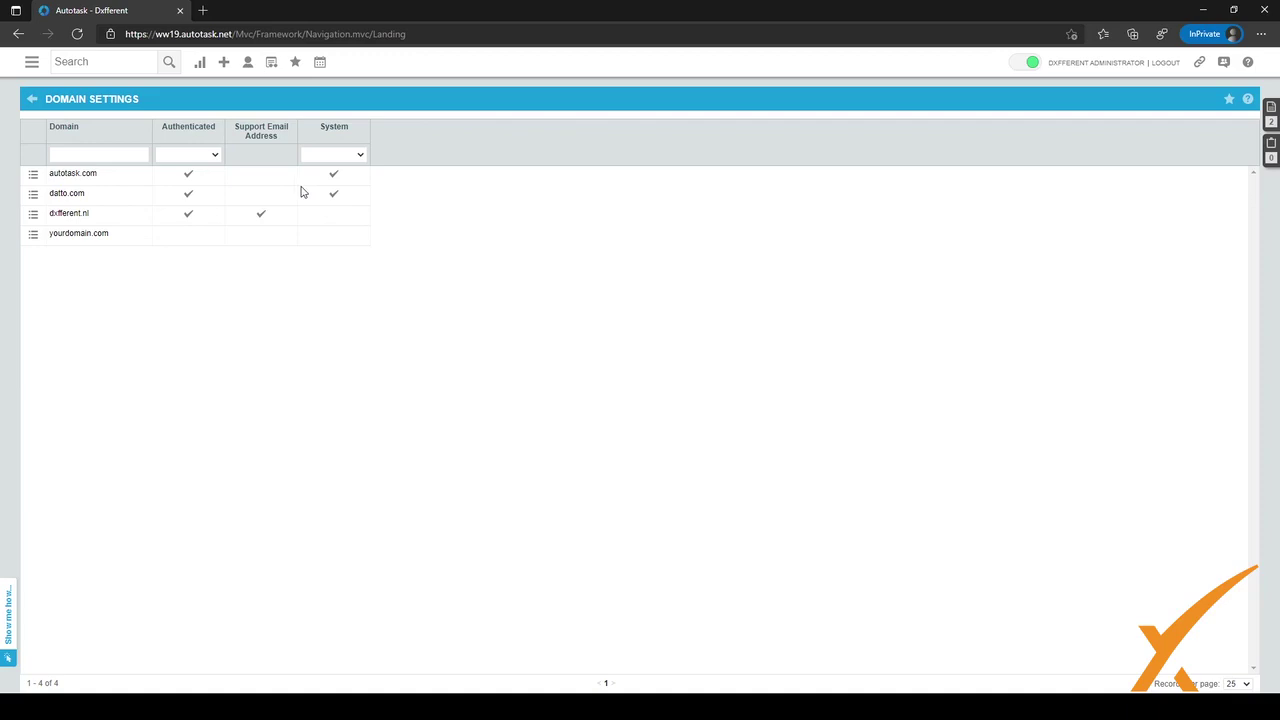
left_click(33, 235)
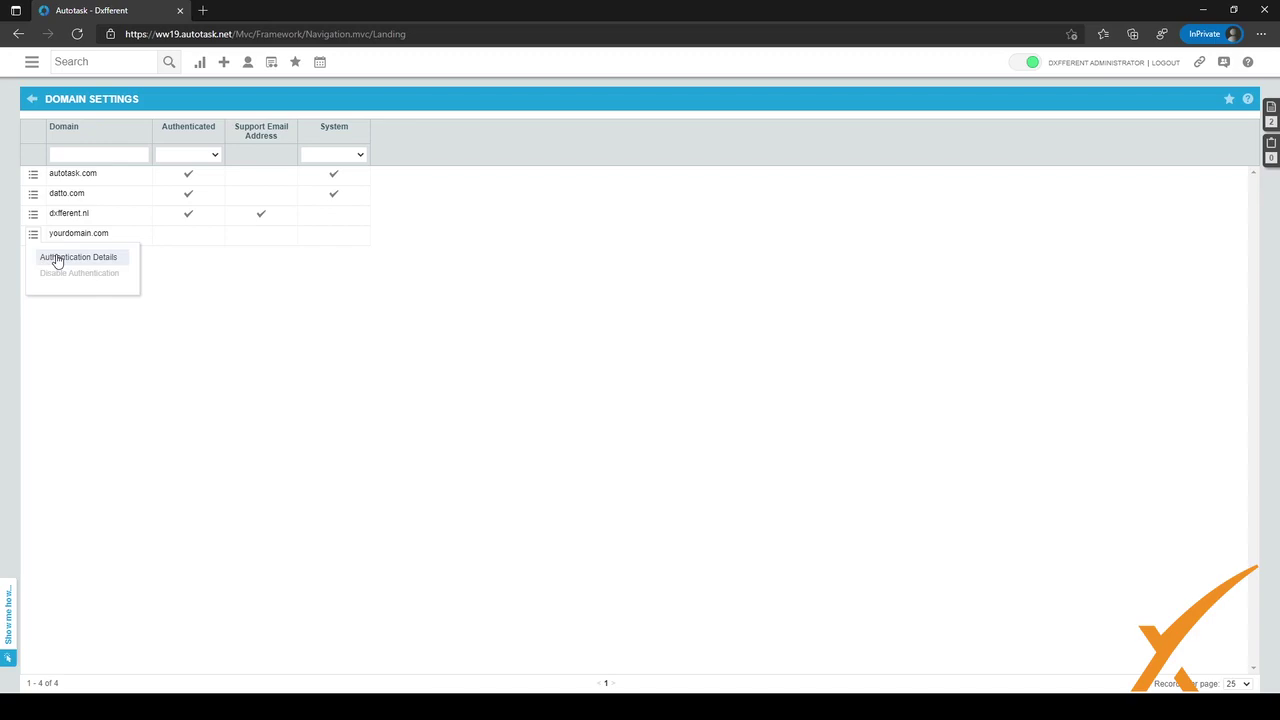
left_click(57, 258)
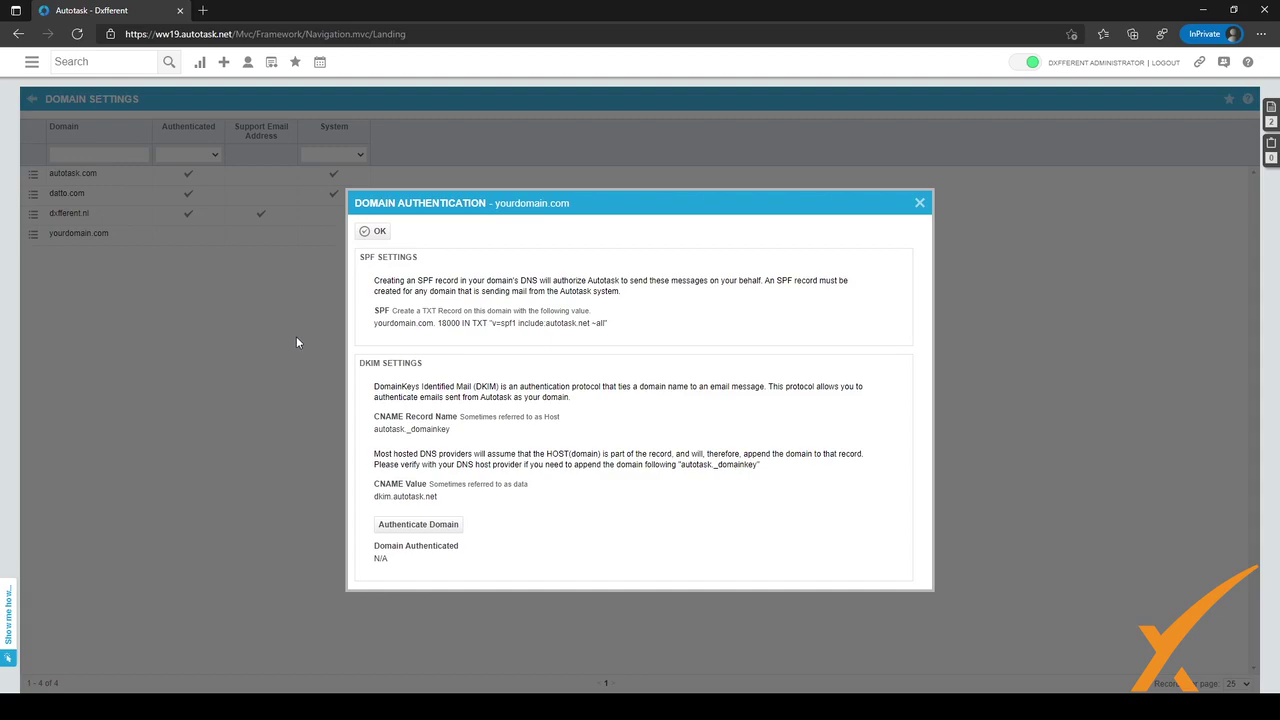
left_click_drag(375, 323, 603, 324)
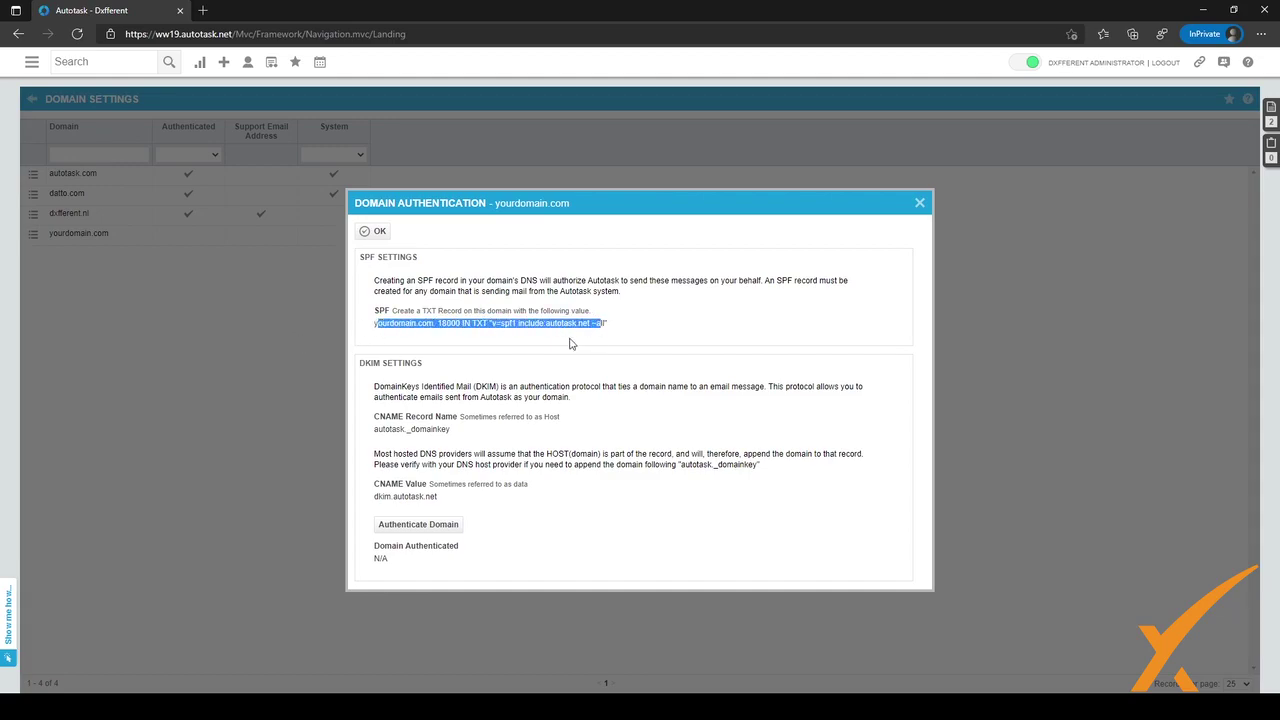
left_click(381, 432)
left_click_drag(379, 430, 431, 430)
left_click_drag(378, 496, 426, 496)
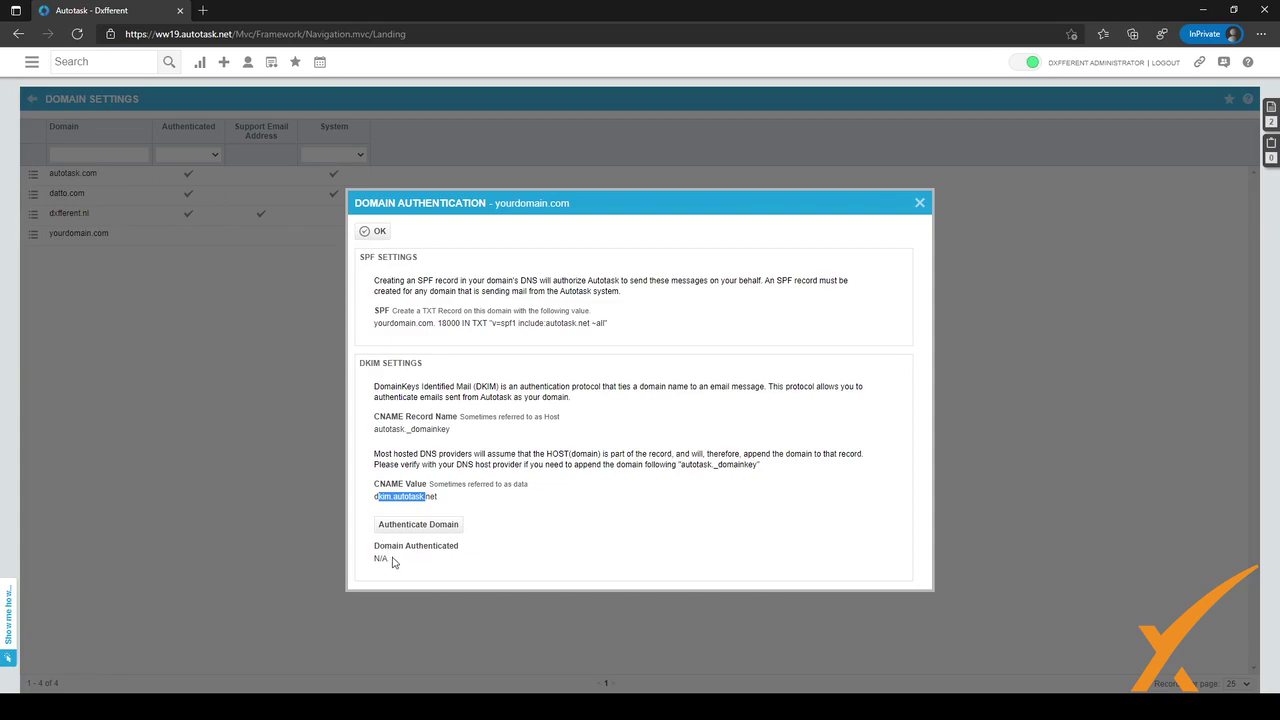
left_click(368, 236)
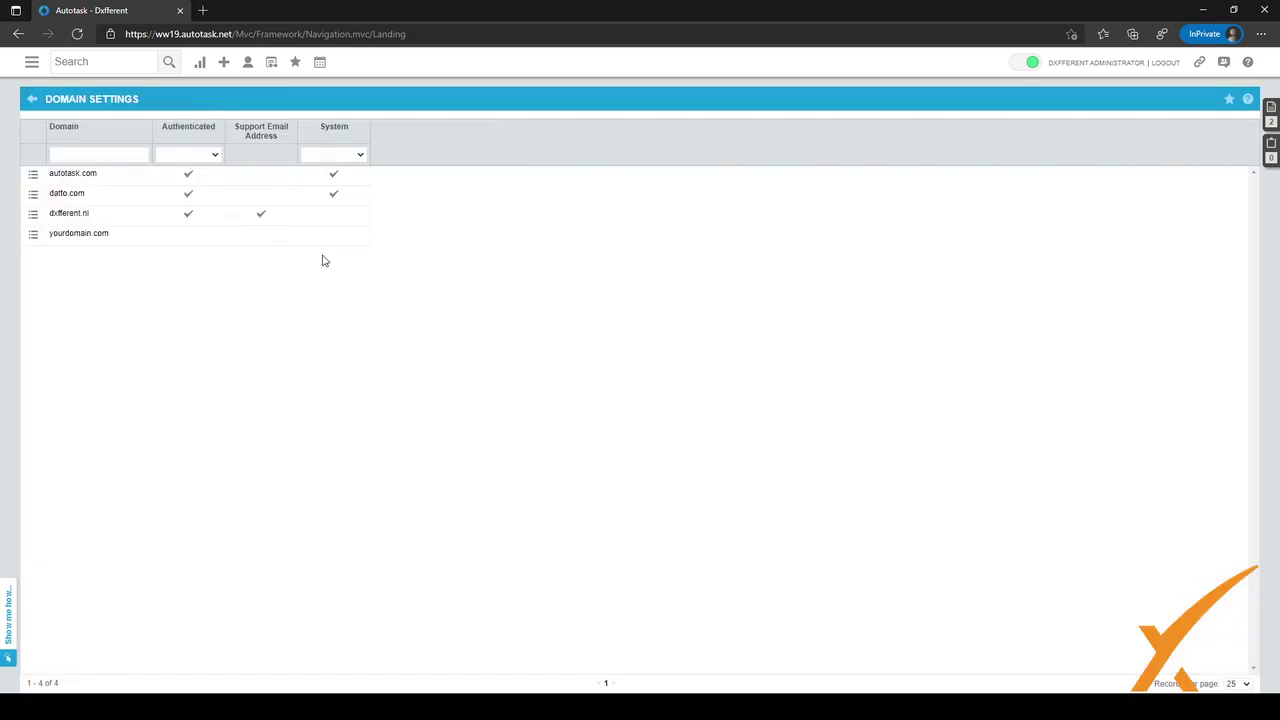
Back on Admin, collapse Application-Wide (Shared) Features and expand Service Desk (Tickets)
left_click(33, 99)
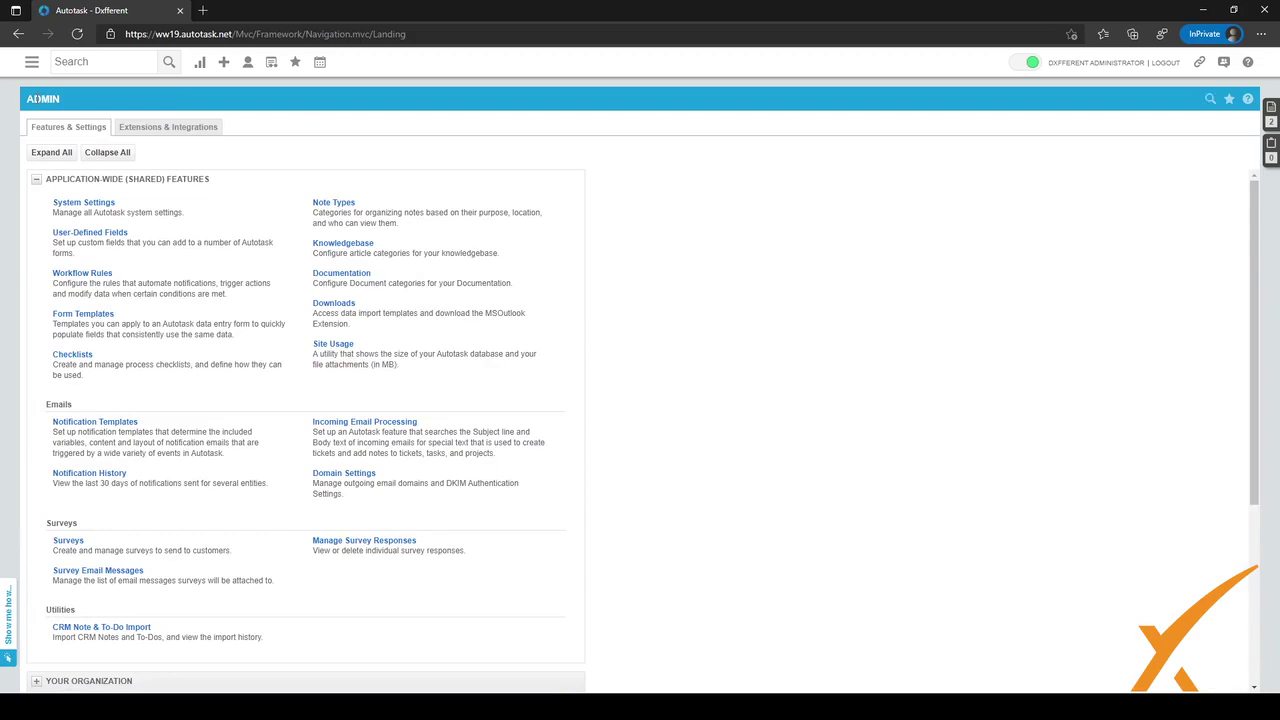
left_click(35, 181)
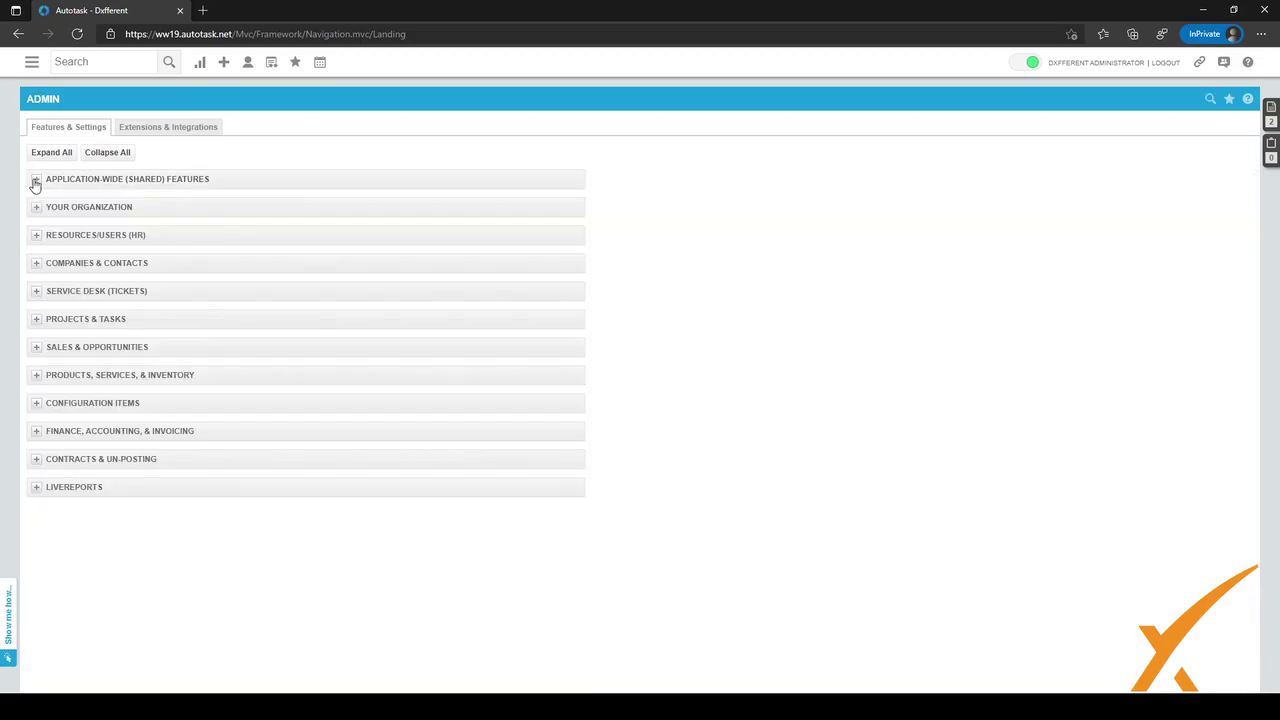
left_click(36, 292)
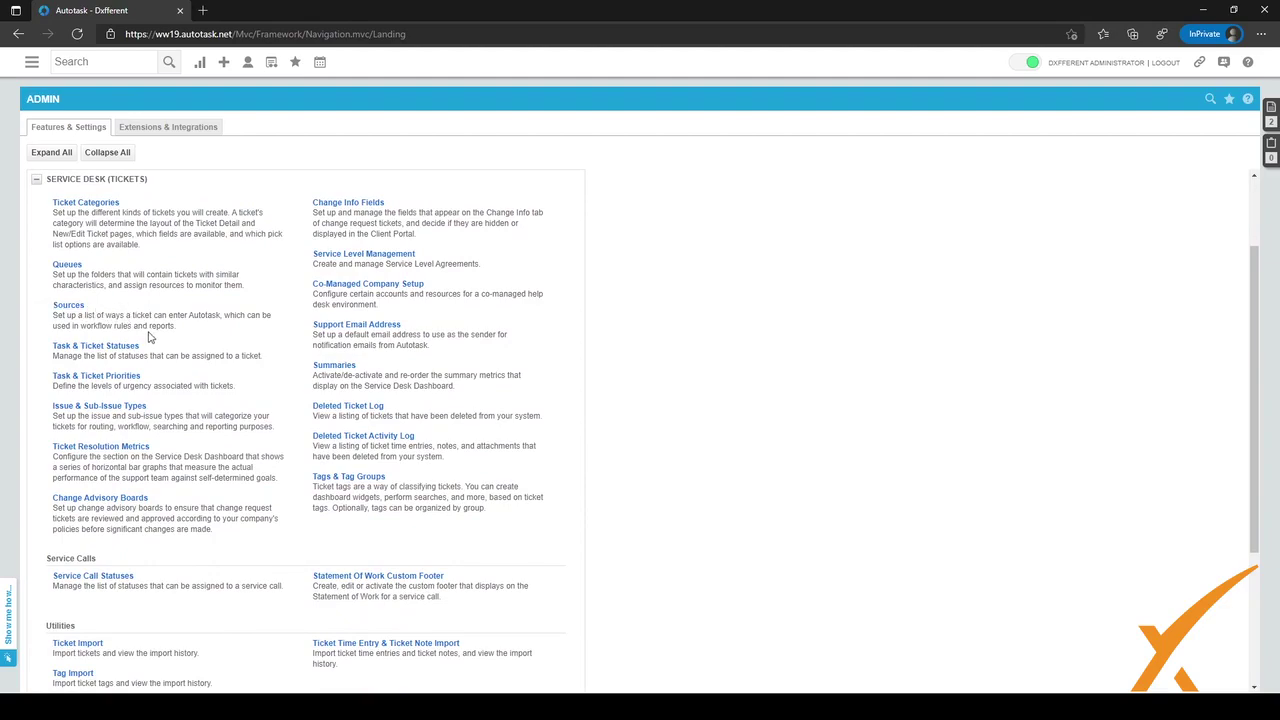
Review the Support Email Address and Send From name, then return with Service Desk (Tickets) collapsed
left_click(363, 325)
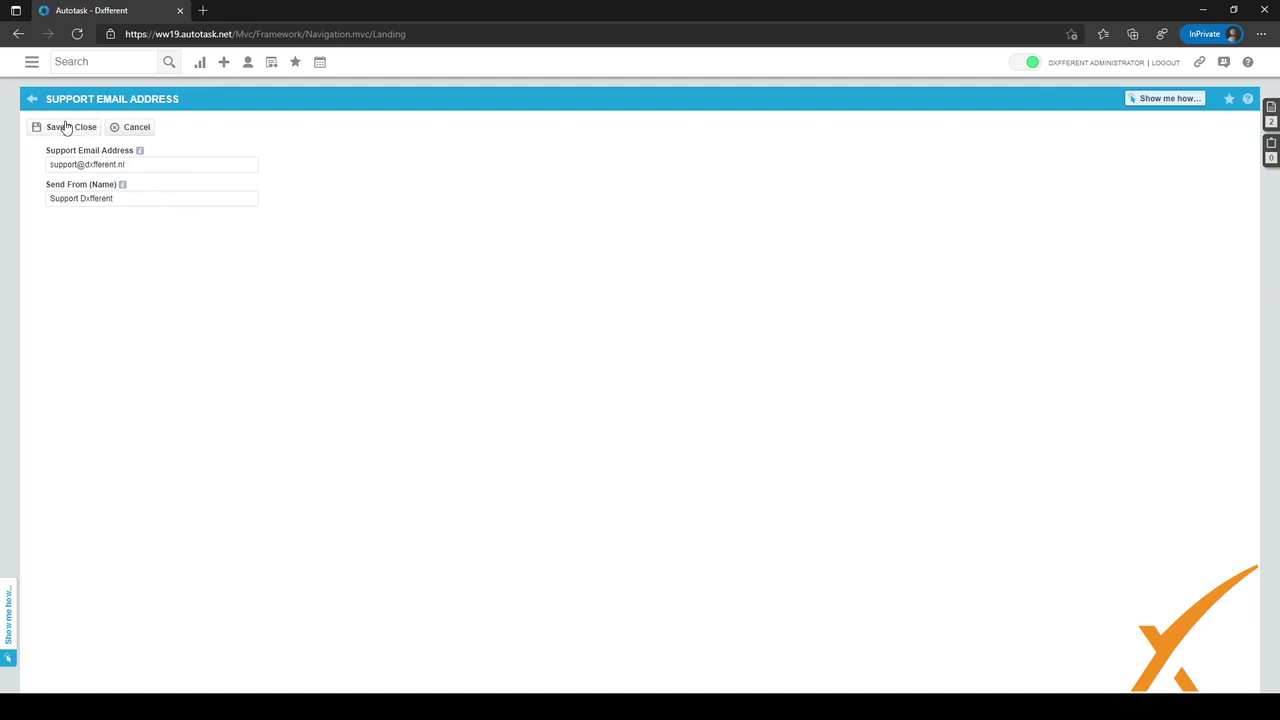
left_click(32, 103)
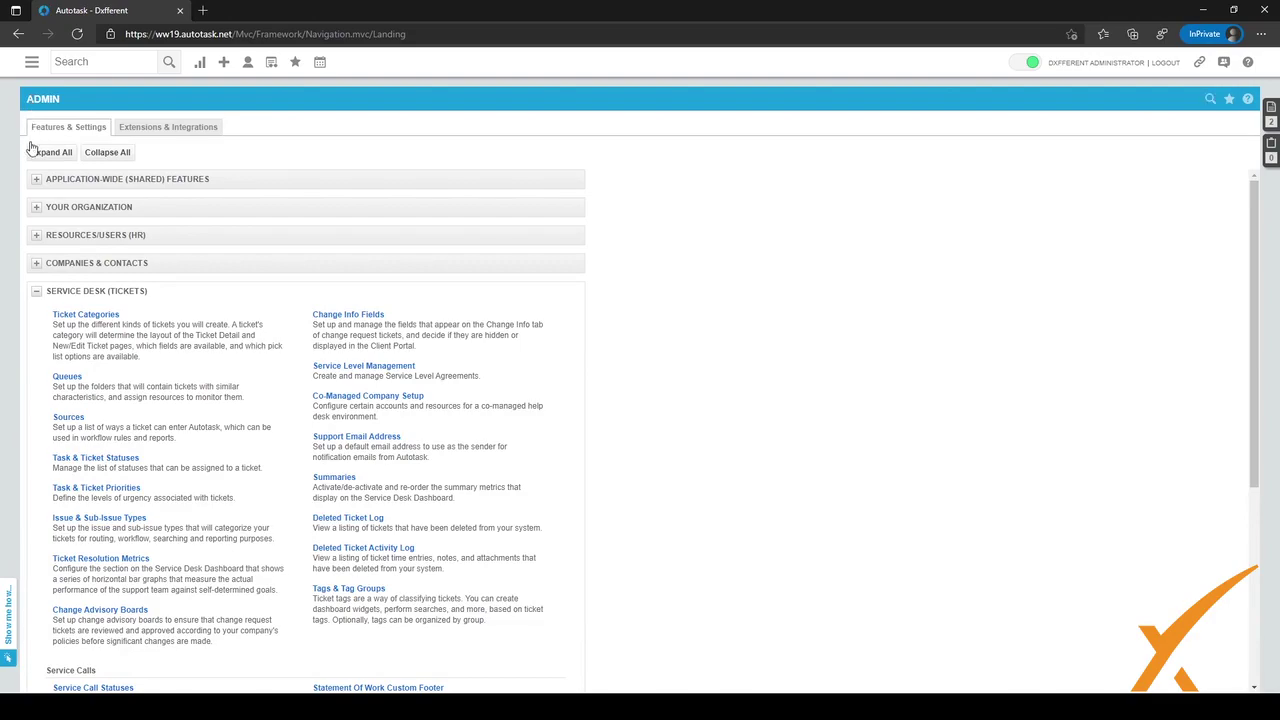
left_click(36, 292)
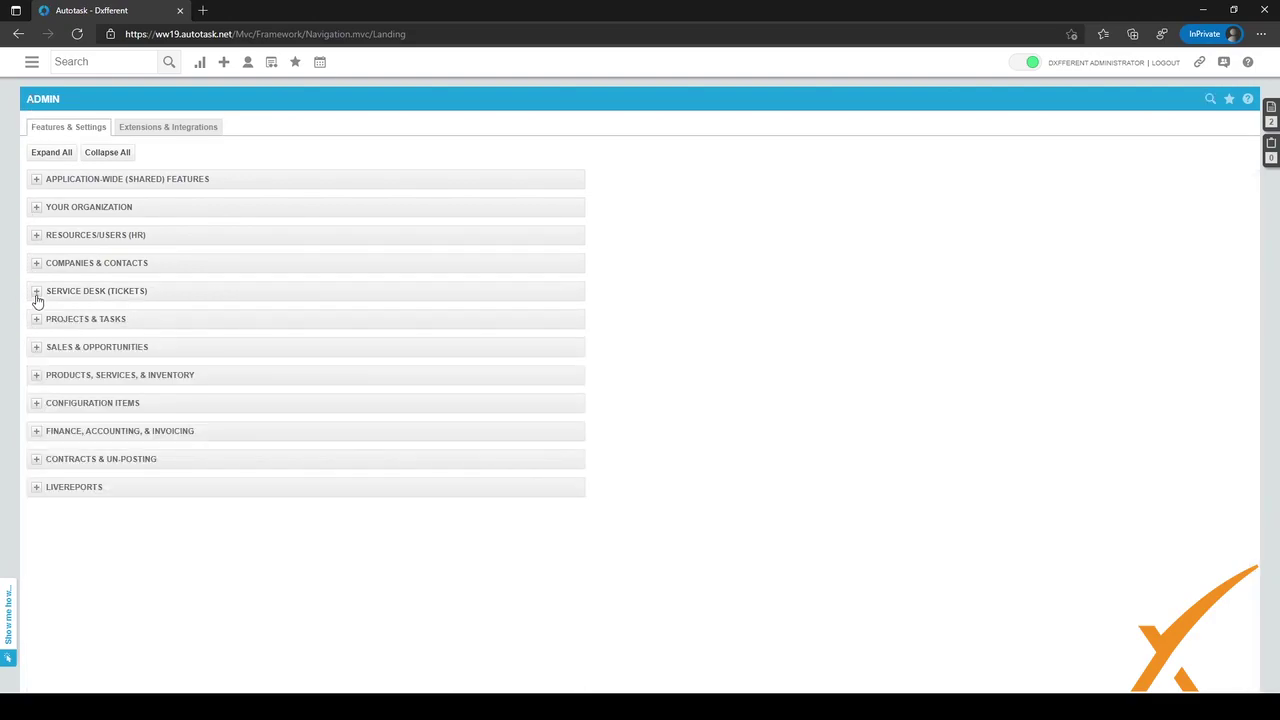
View the Incoming Email Processing mailboxes (ATES and support) and begin a new mailbox
left_click(36, 181)
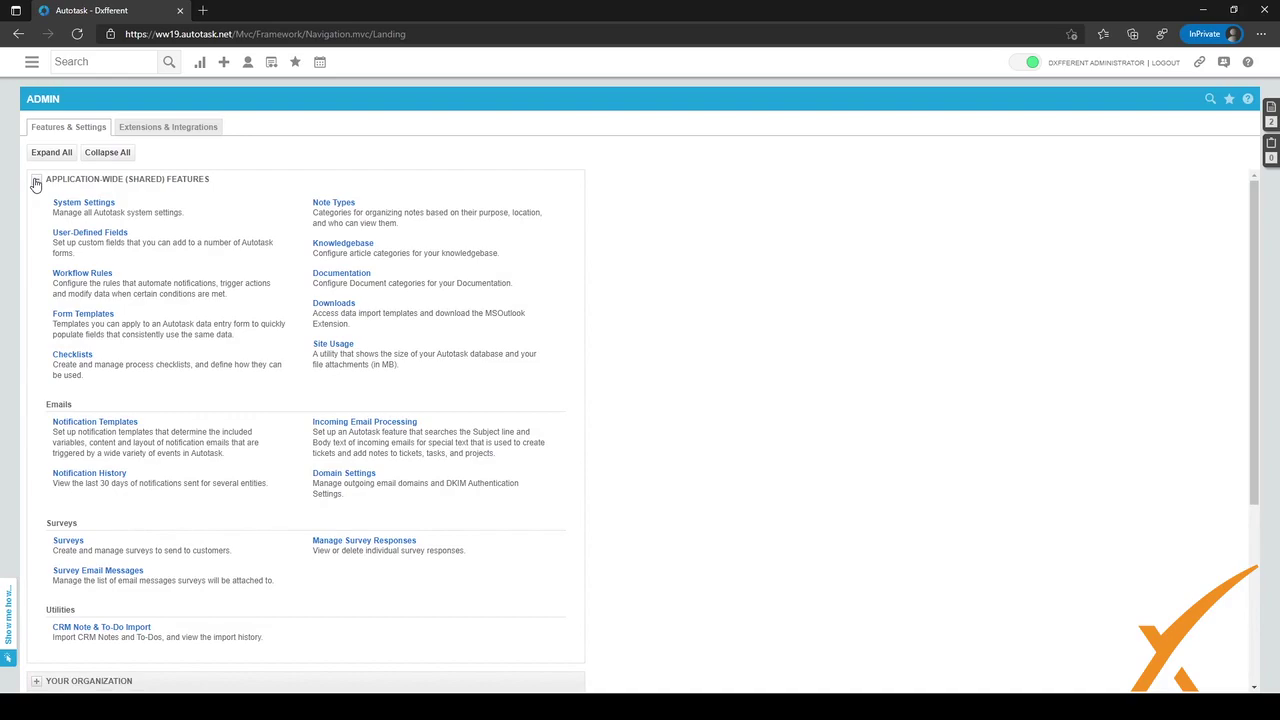
left_click(398, 424)
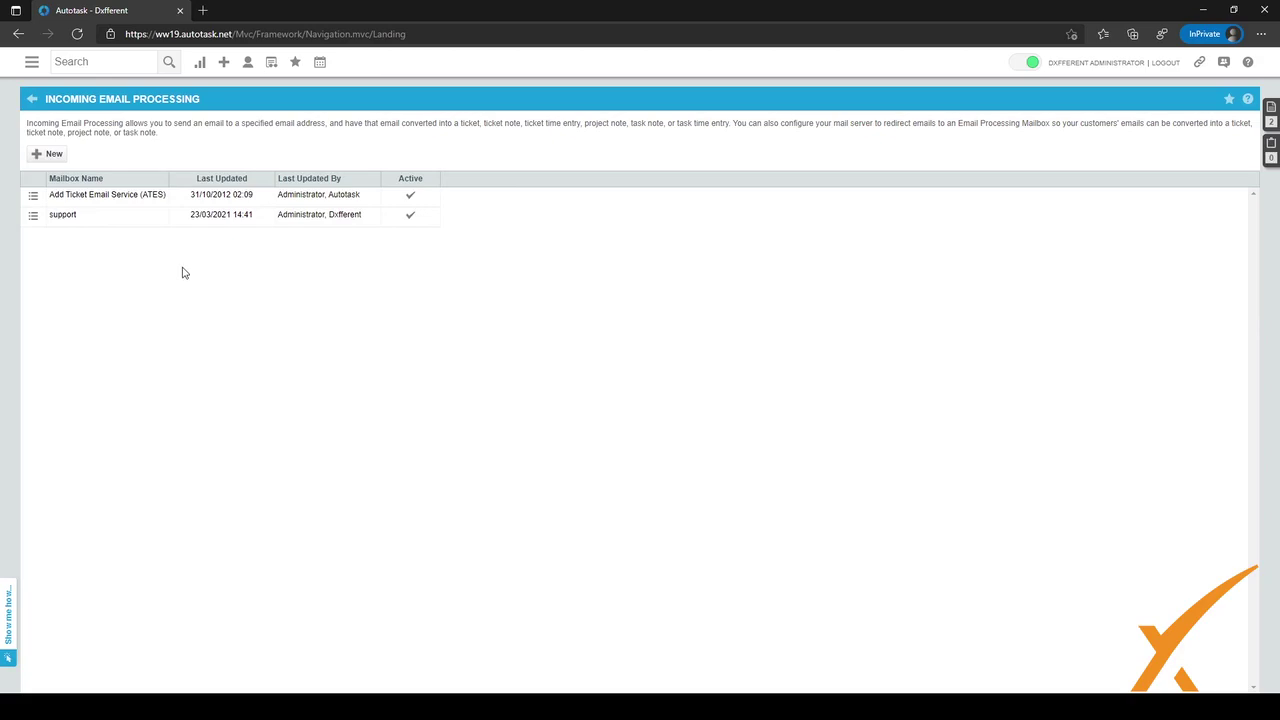
left_click_drag(85, 219, 50, 216)
left_click(79, 240)
left_click(48, 158)
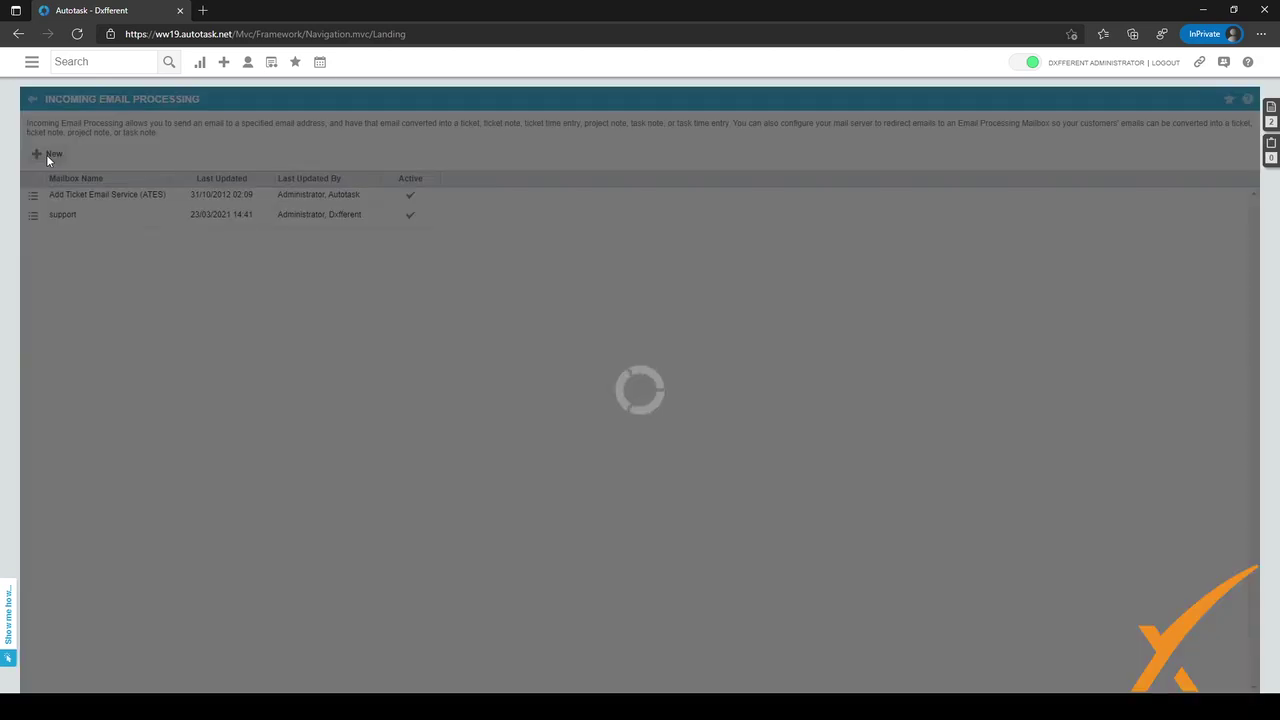
left_click(84, 213)
type("Support")
key("Tab")
key("Tab")
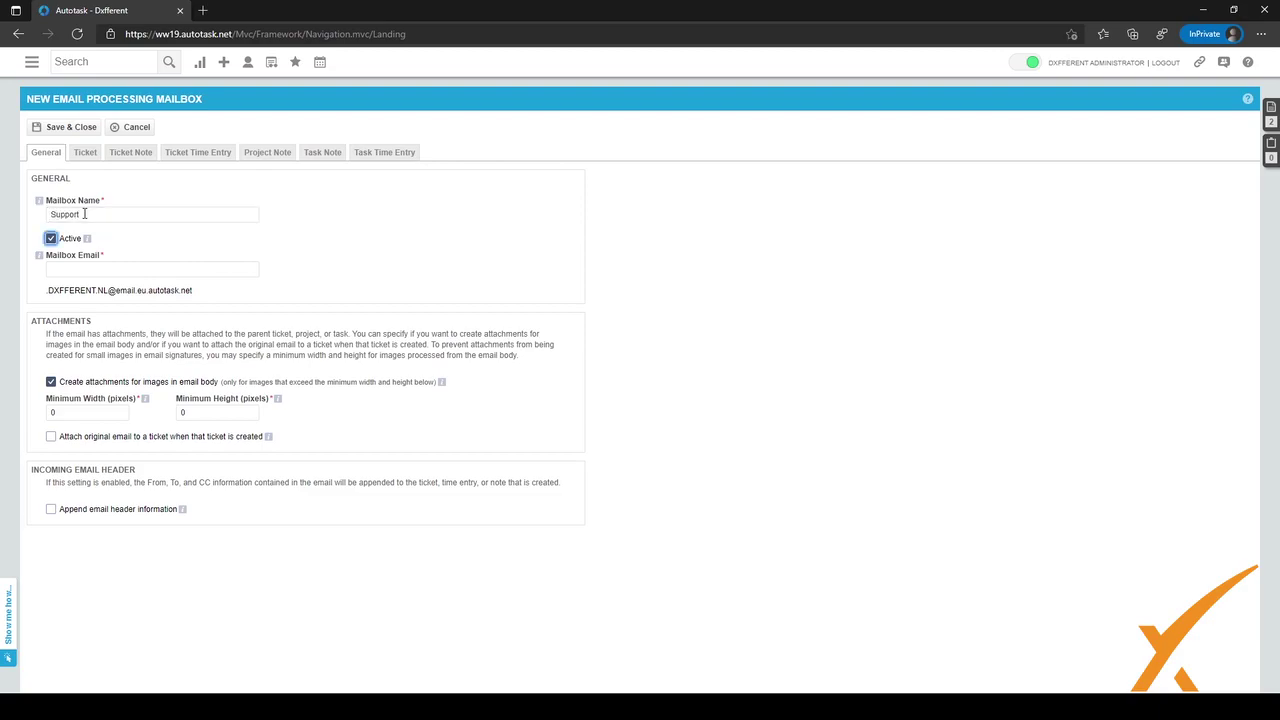
type("Support")
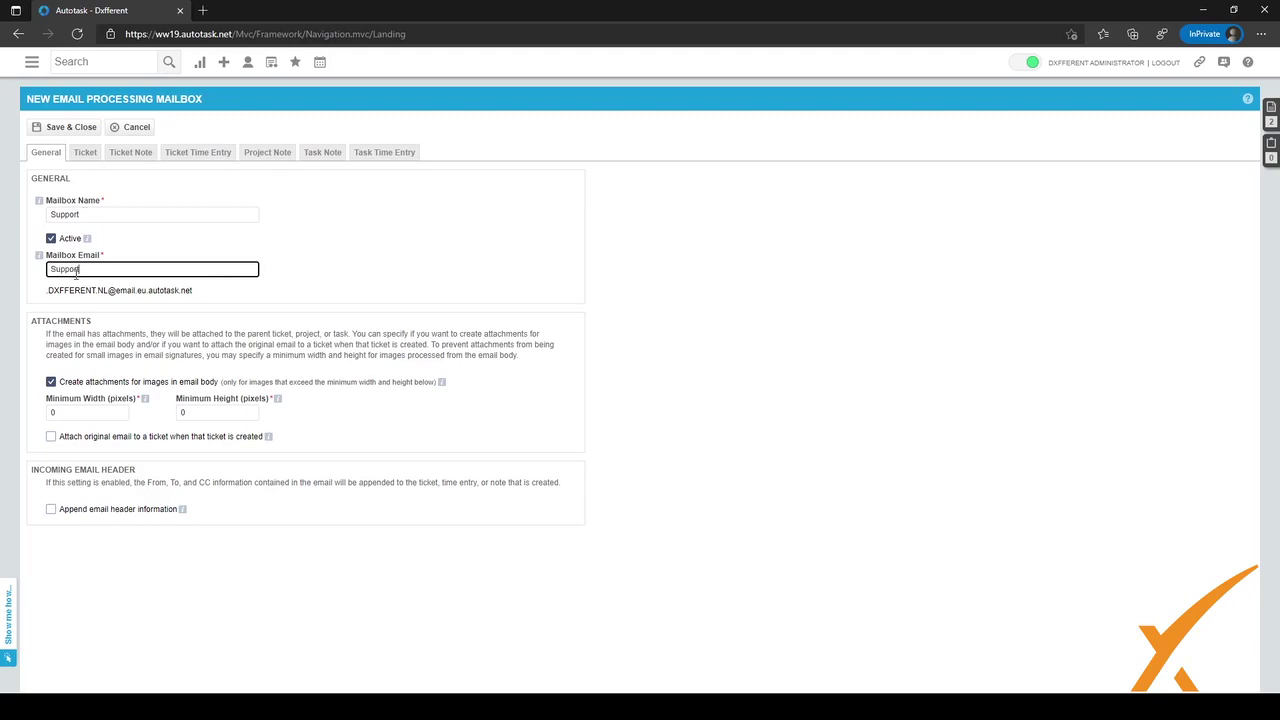
left_click(283, 289)
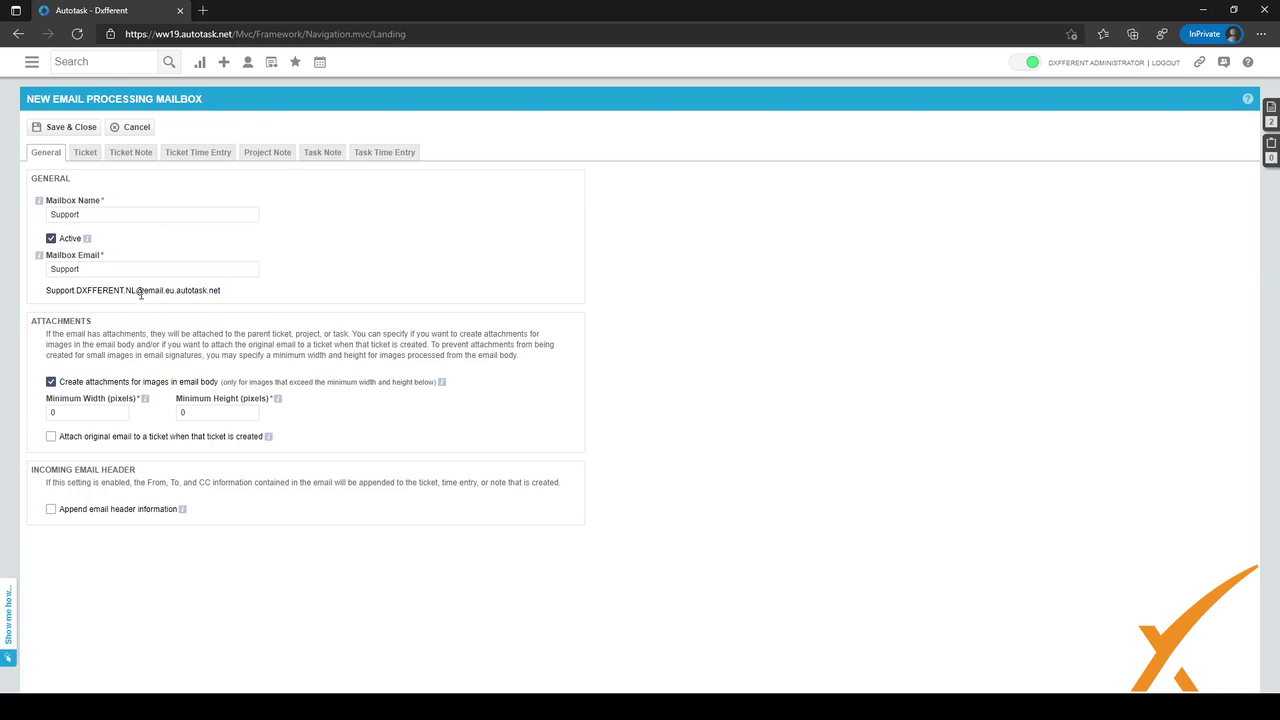
left_click_drag(240, 293, 42, 299)
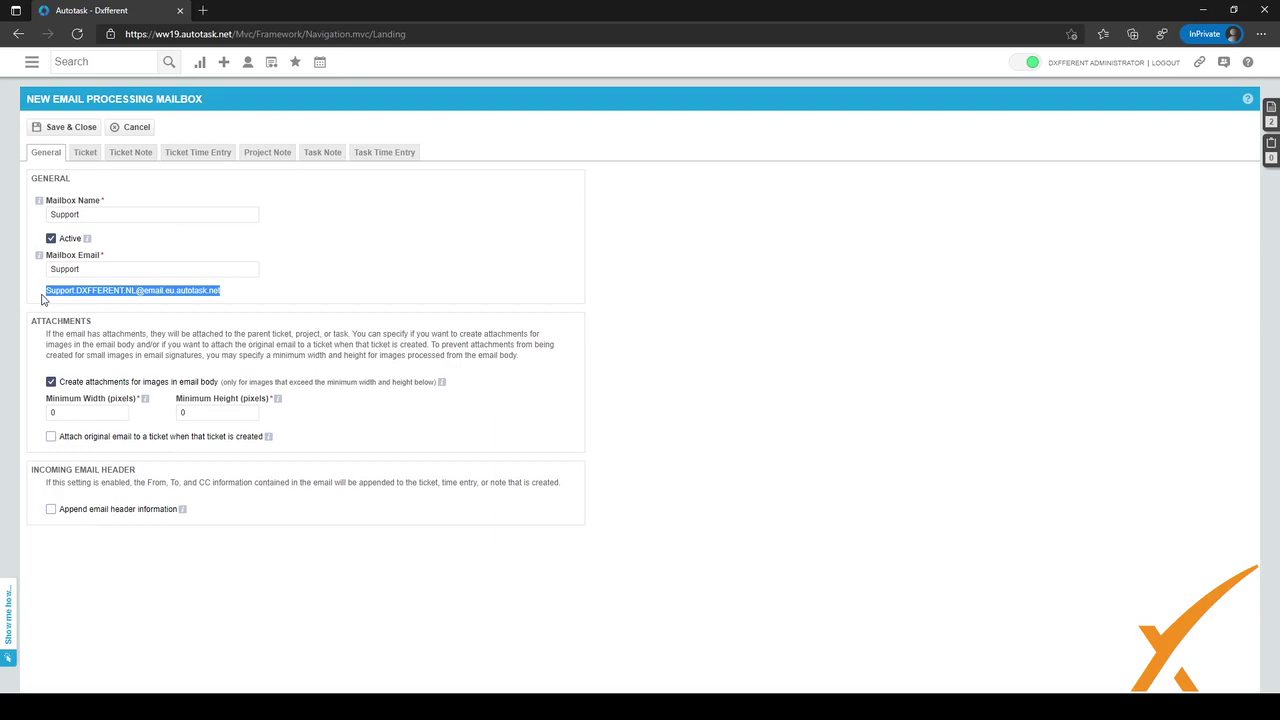
left_click(147, 129)
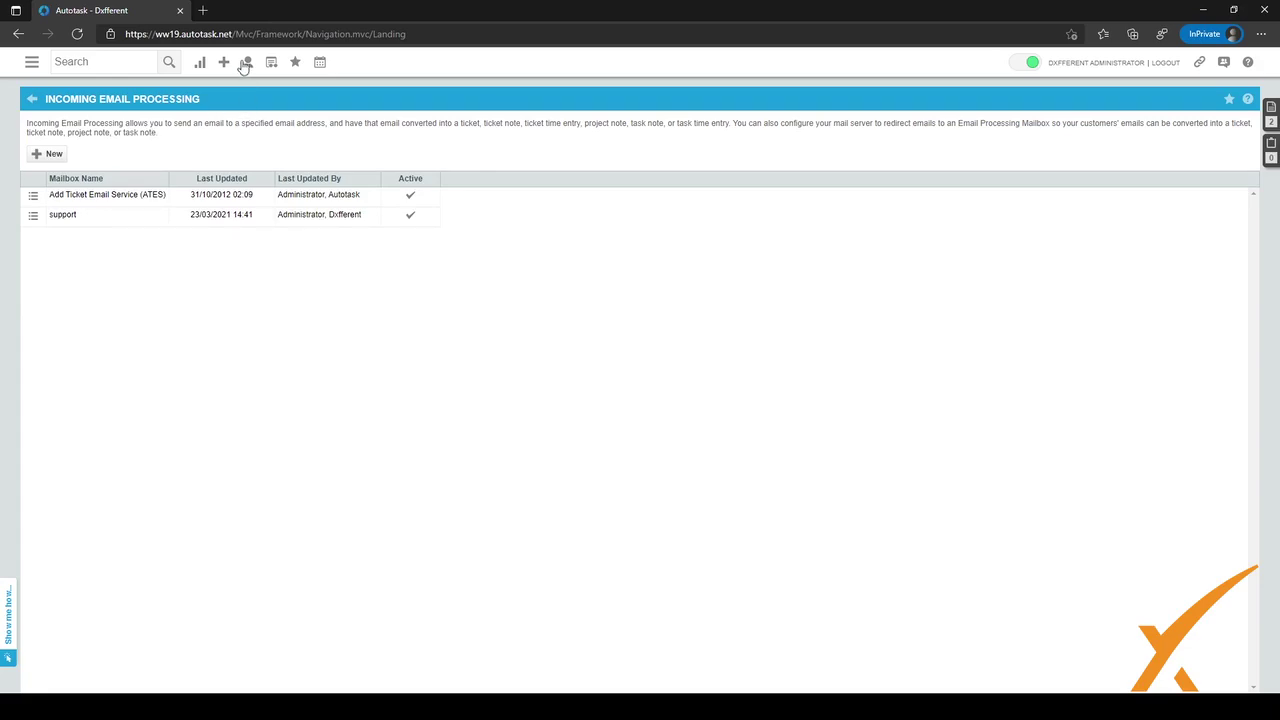
Check the empty Client Portal – Not Assigned queue in My Workspace & Queues, then return Home
mouse_move(245, 67)
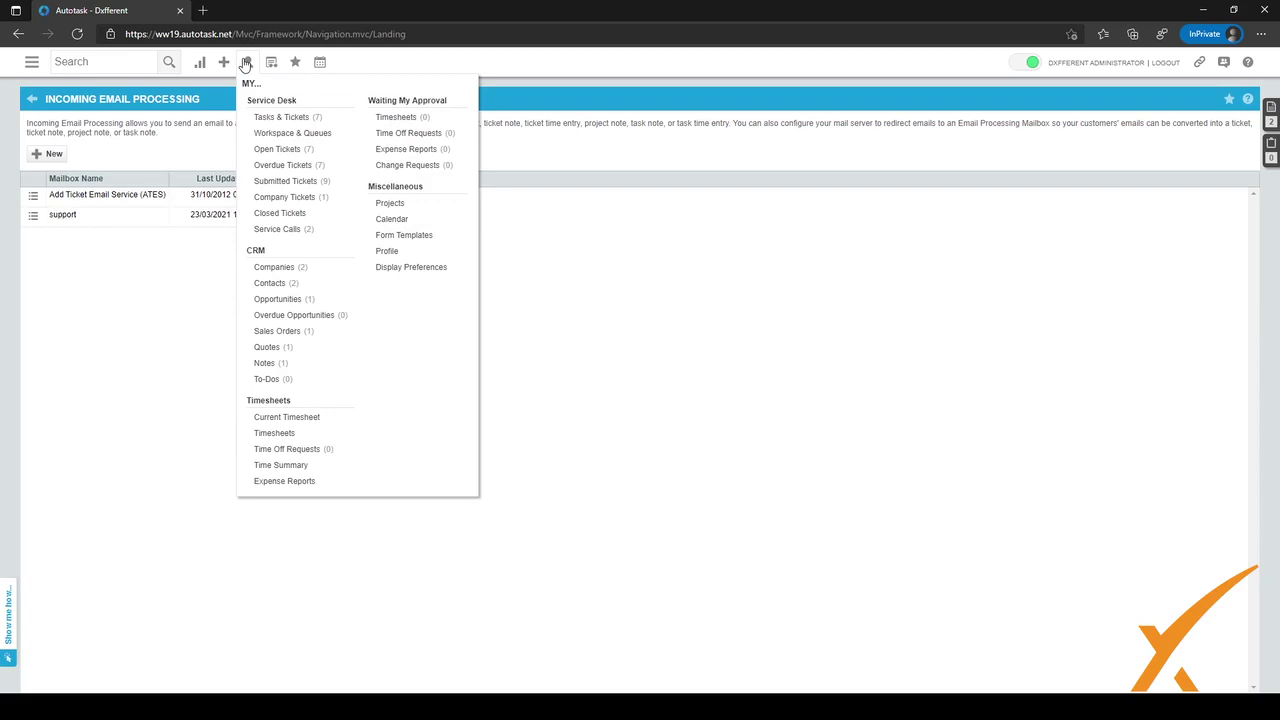
left_click(273, 136)
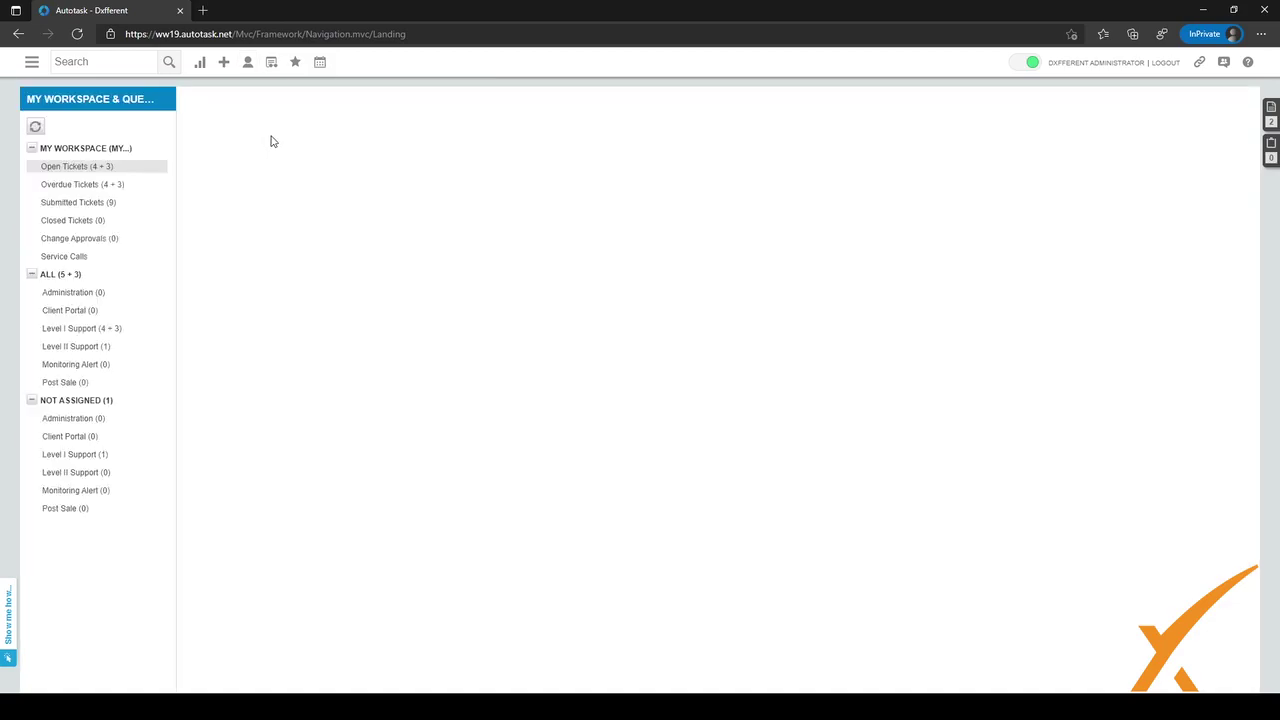
left_click(68, 438)
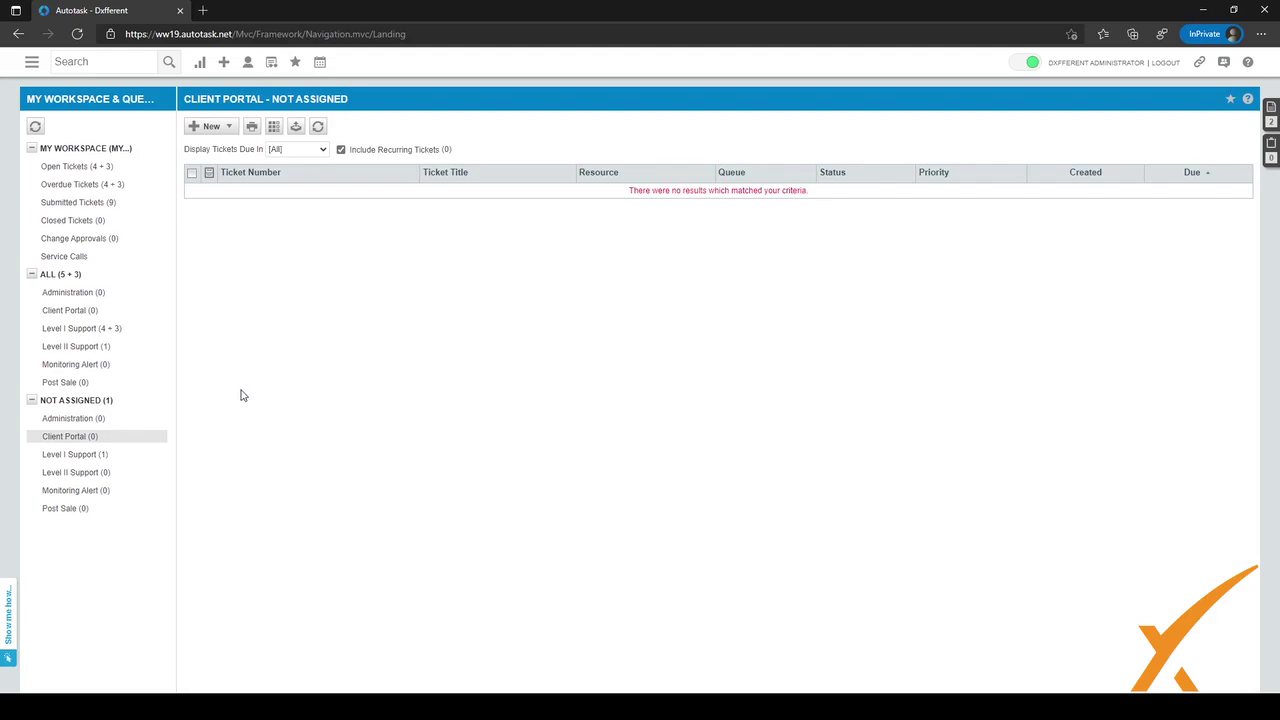
left_click(31, 61)
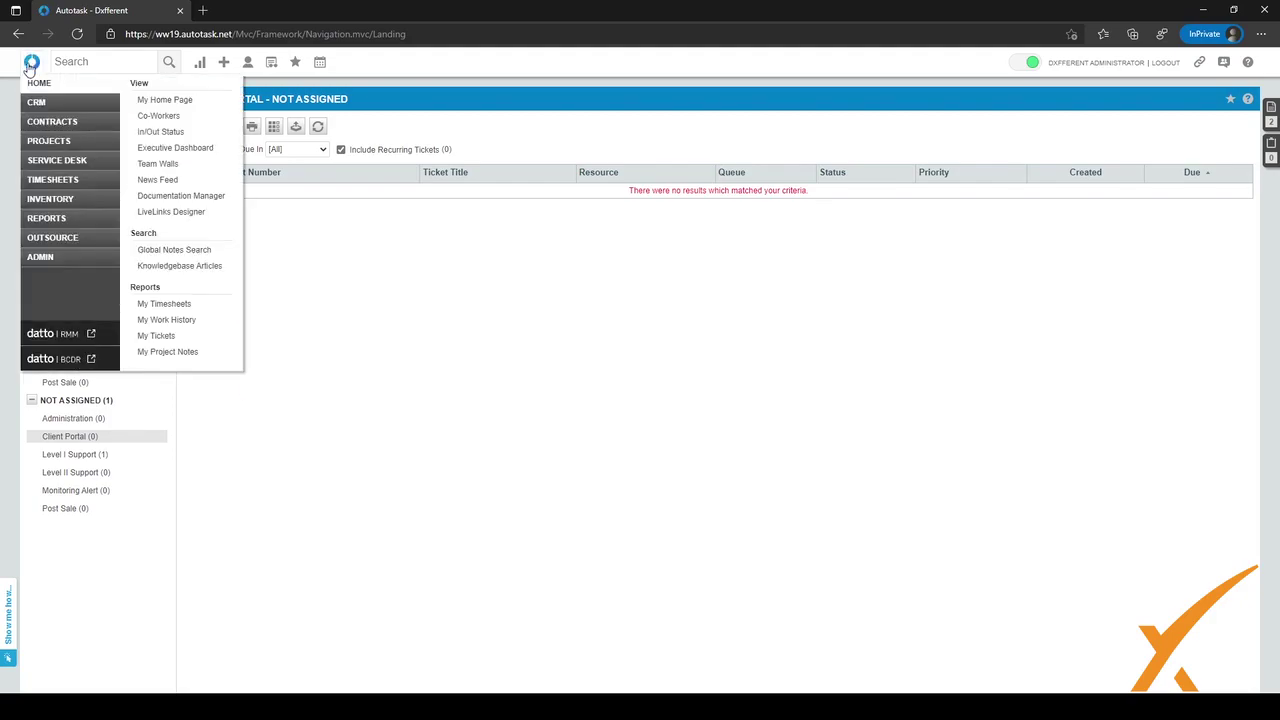
left_click(34, 82)
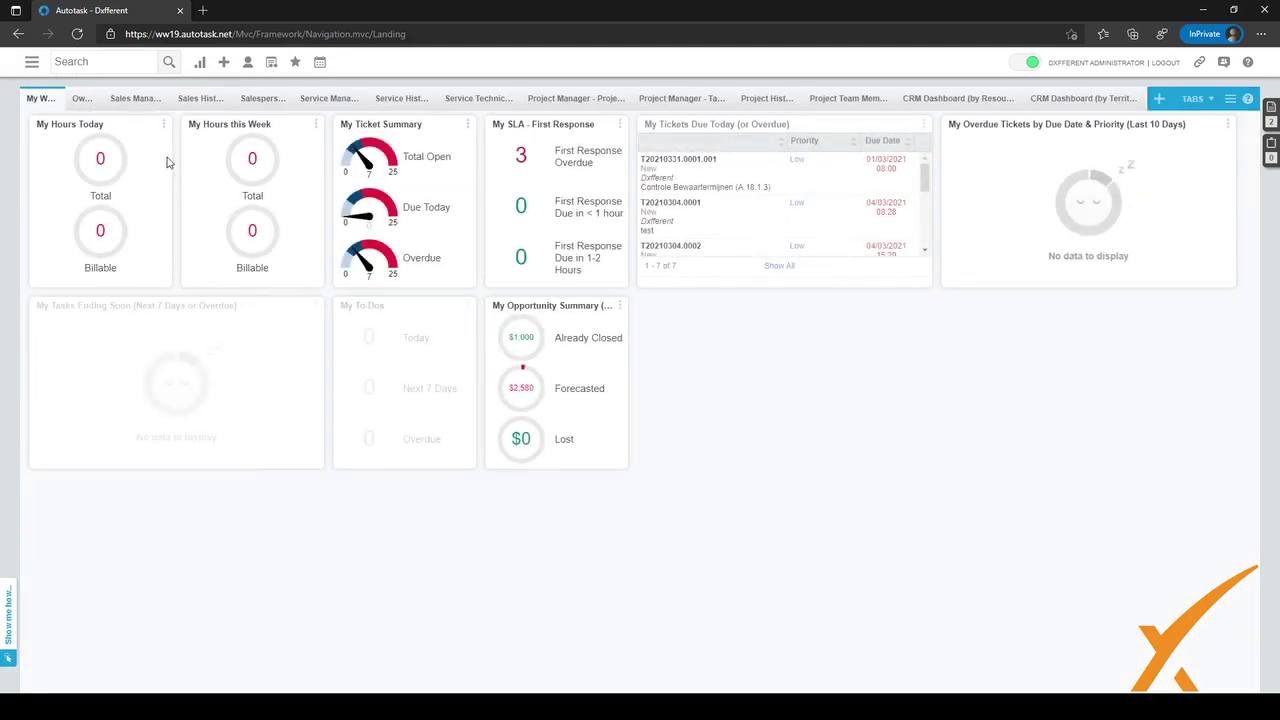